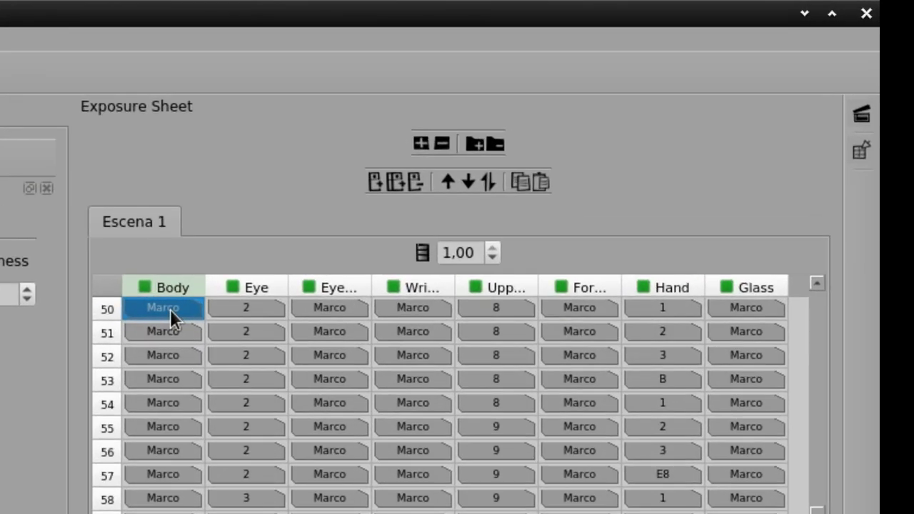
- Step across the layers in frame 50, add another UFO, and preview the scene's playback
key(Right)
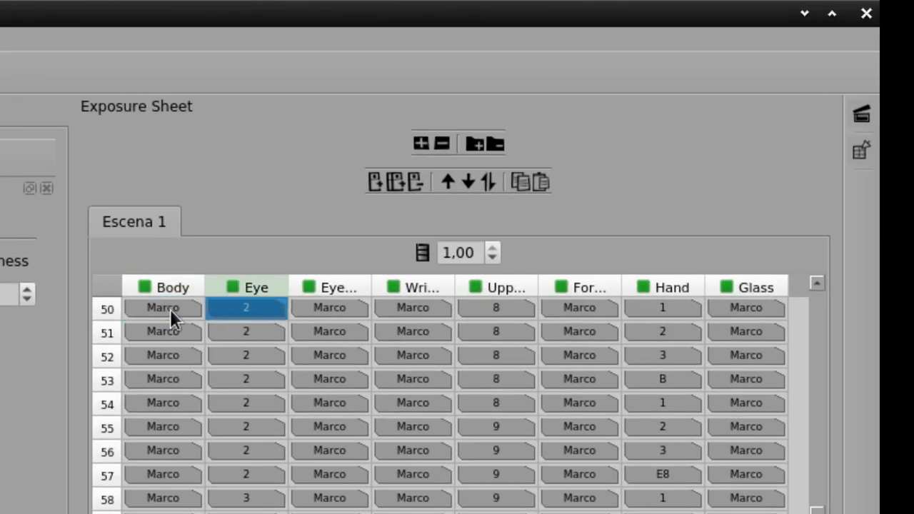
key(Right)
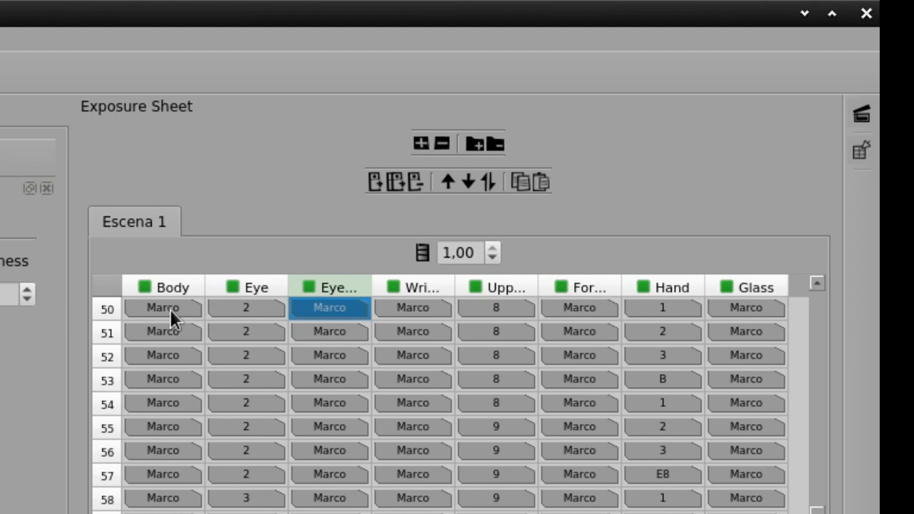
key(Right)
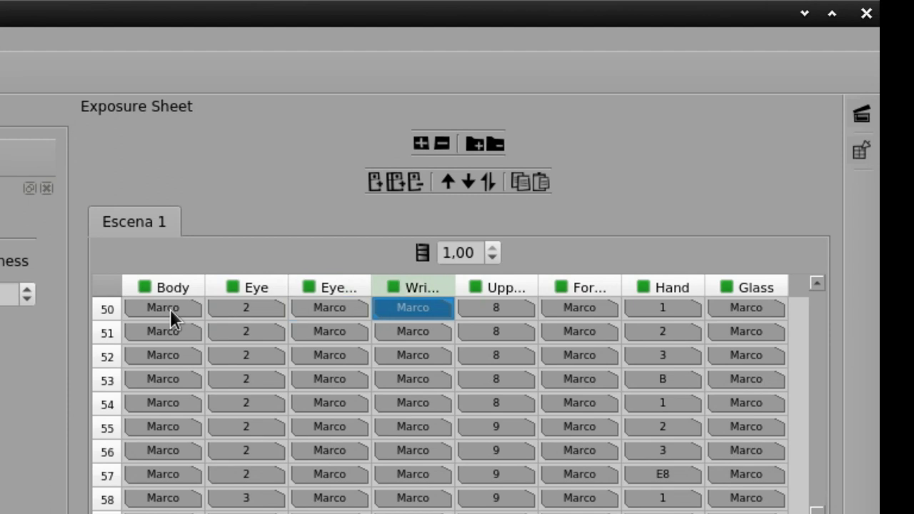
key(Right)
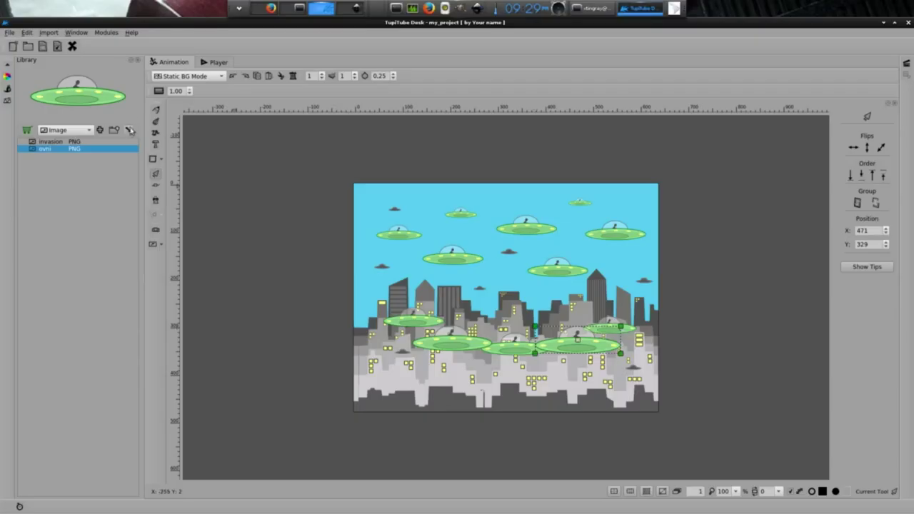
click(128, 130)
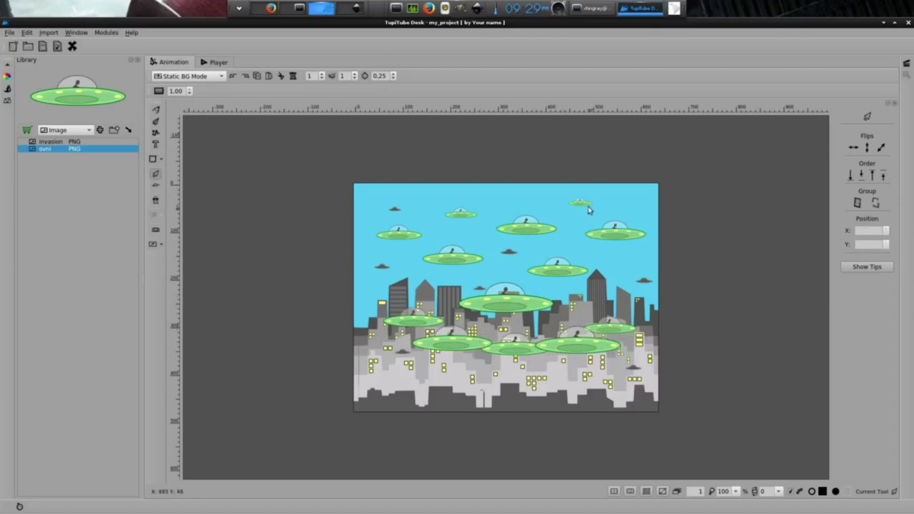
key(ctrl+2)
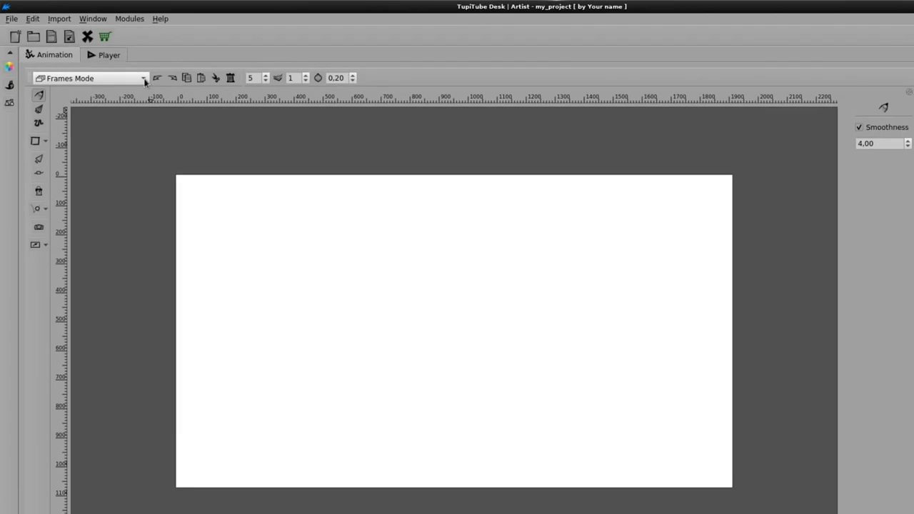
- Switch the editing mode from the toolbar combo box to Vector Static BG Mode
click(119, 63)
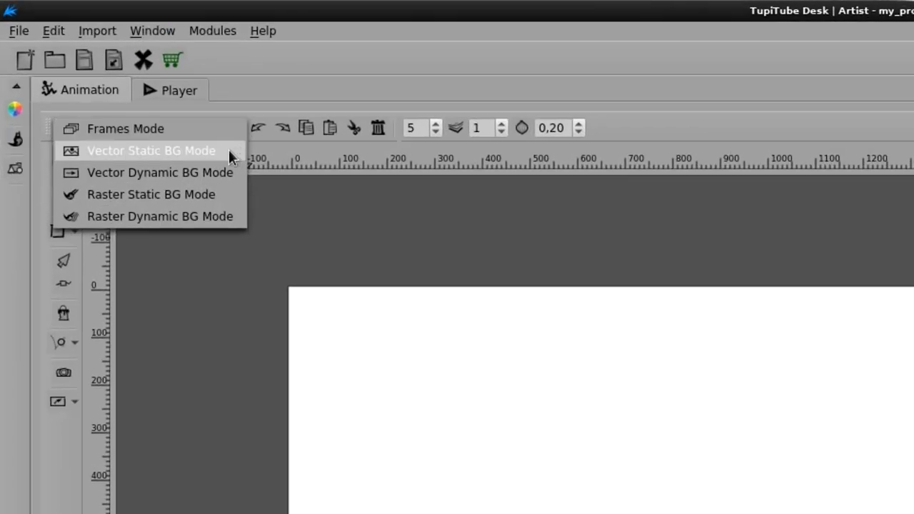
click(229, 150)
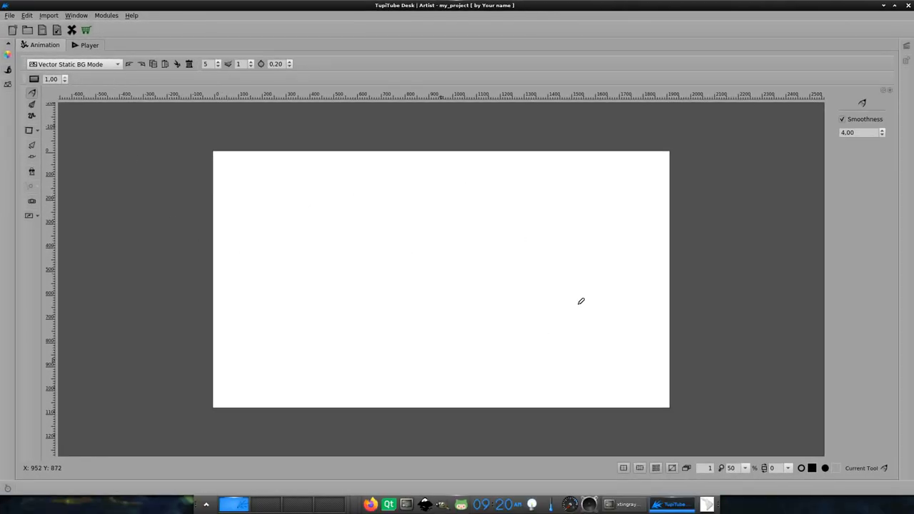
- Import bg.png through the Library so the bedroom fills the canvas
click(7, 85)
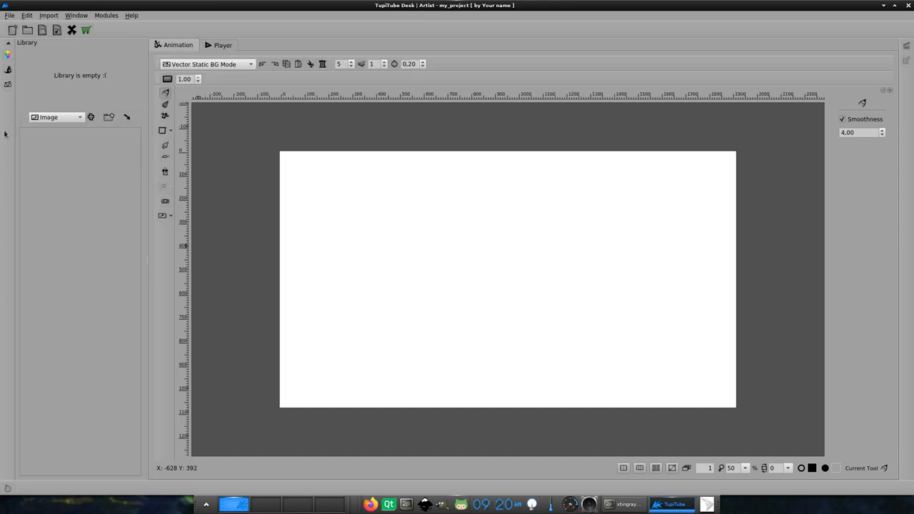
click(90, 117)
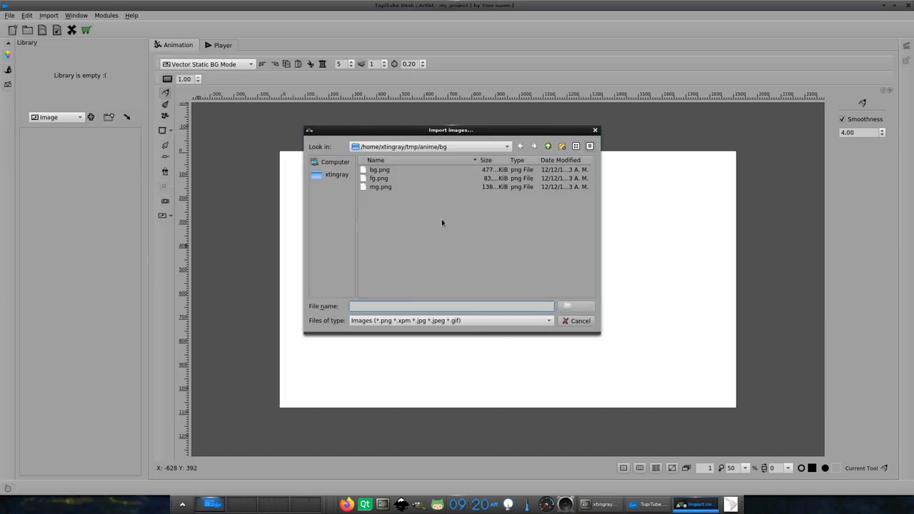
click(385, 171)
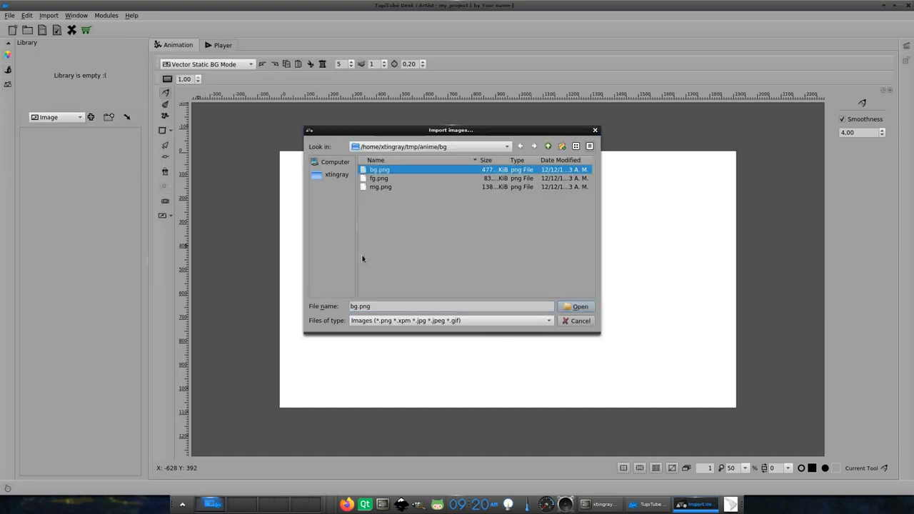
click(580, 307)
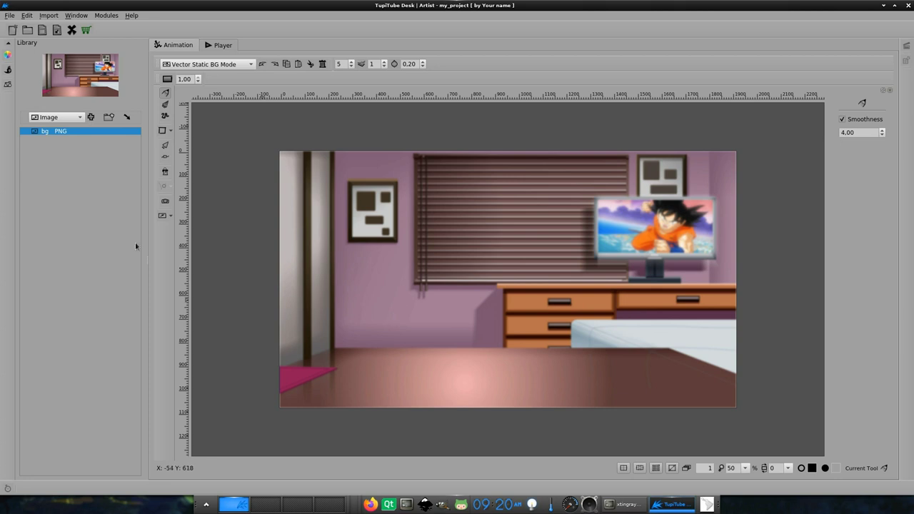
- Import mg.png as an image to add the desk with blank paper
click(80, 118)
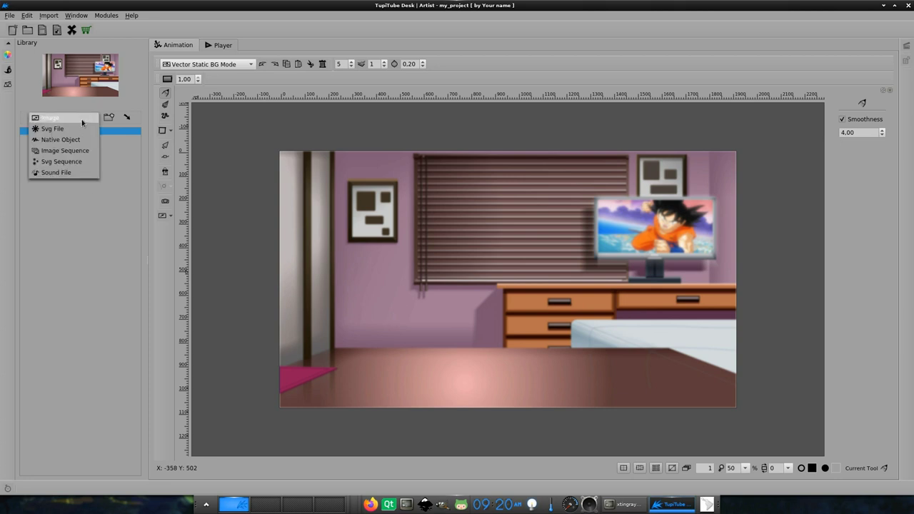
click(83, 120)
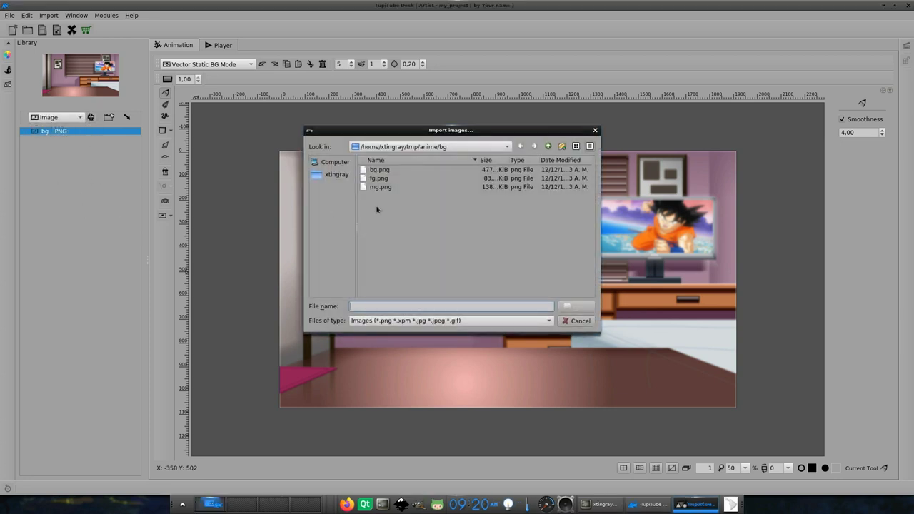
click(386, 188)
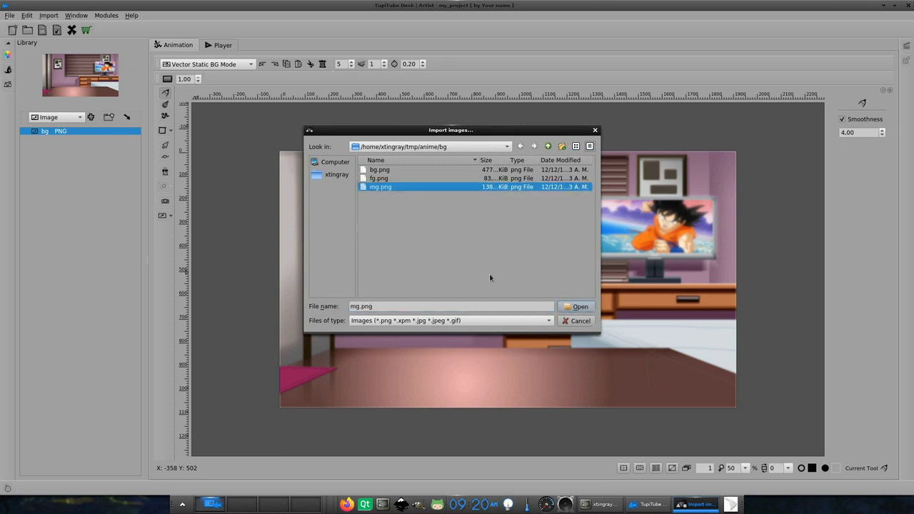
key(Return)
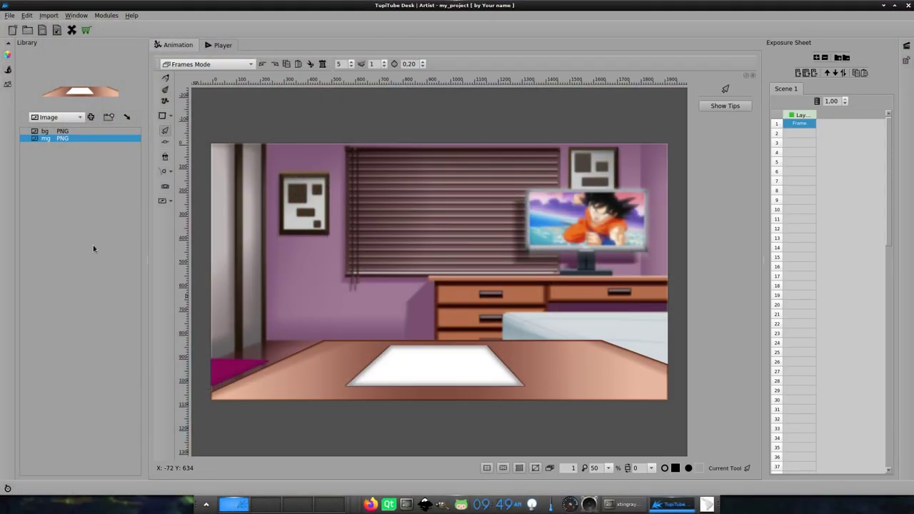
- Import fg.png, placing the glass with a straw at the scene's lower left
click(91, 116)
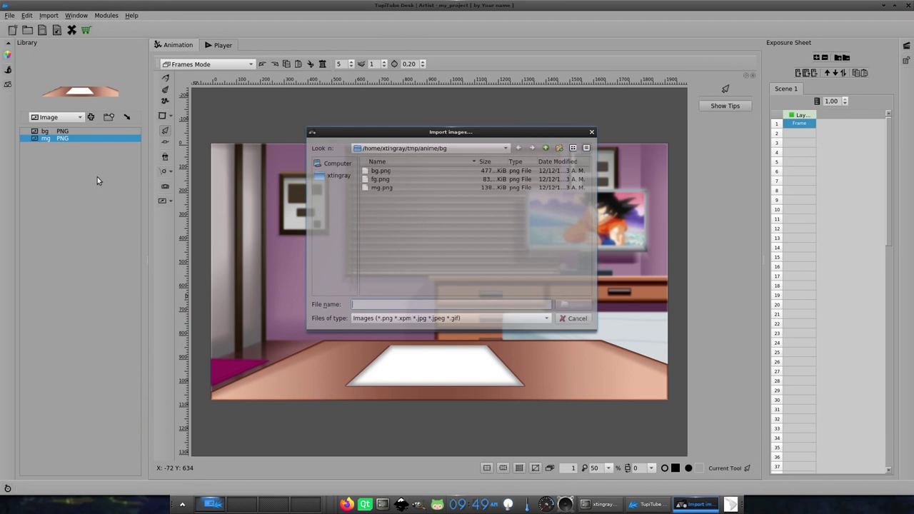
click(379, 179)
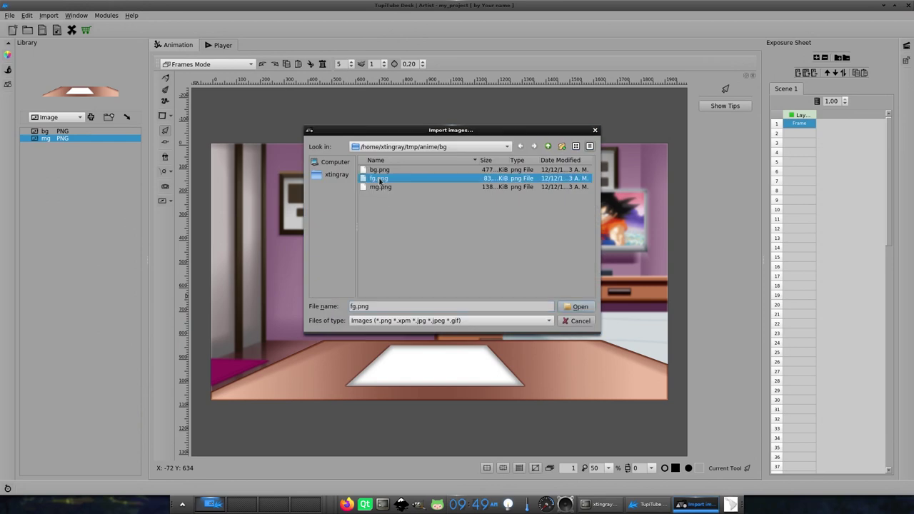
click(580, 307)
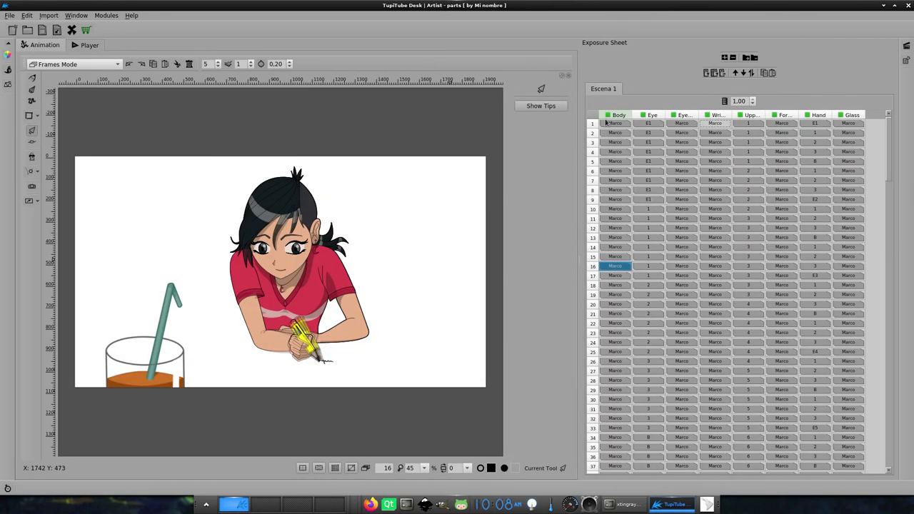
click(607, 115)
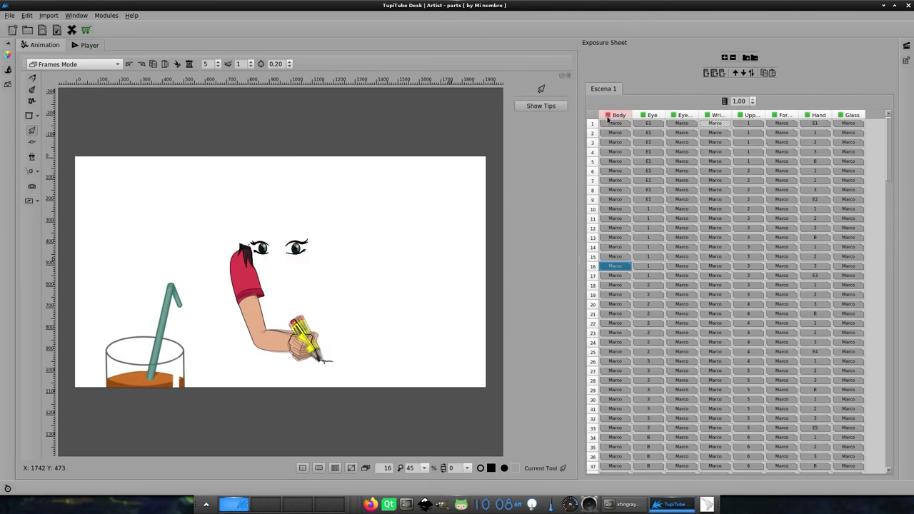
click(607, 115)
click(643, 115)
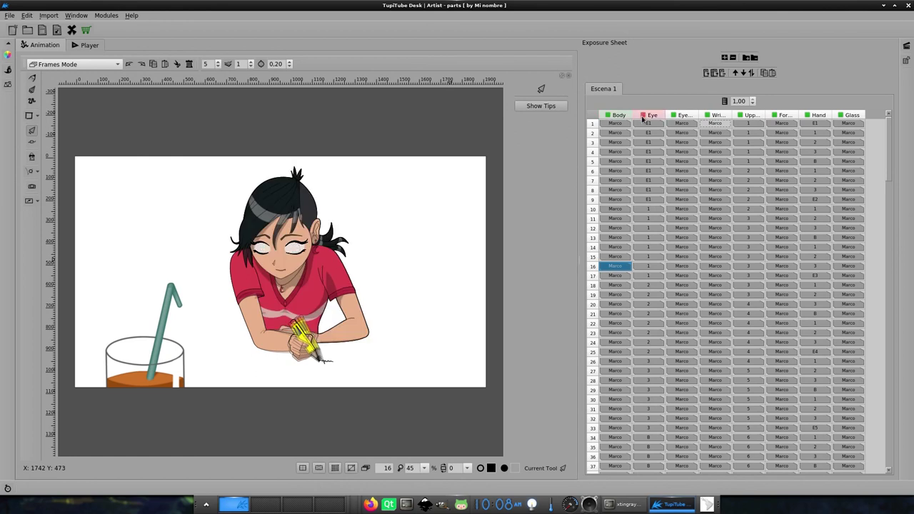
click(642, 116)
click(673, 116)
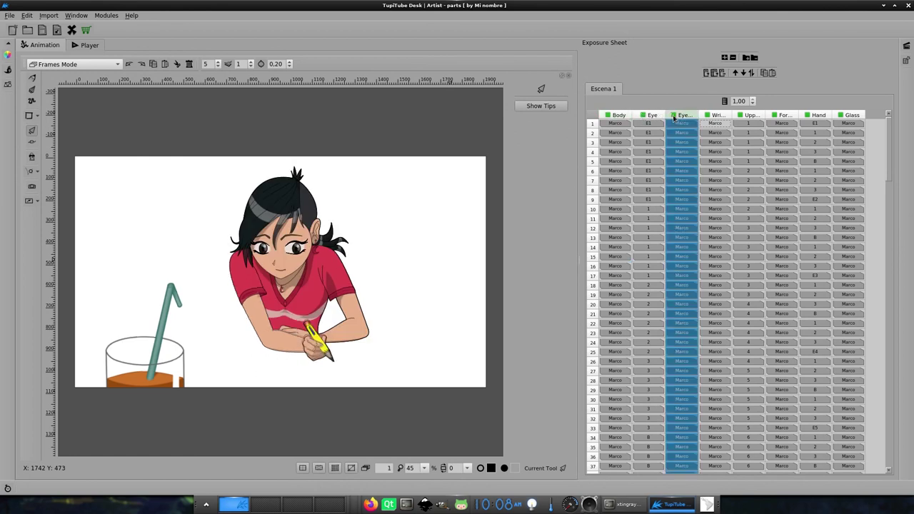
click(672, 115)
click(672, 115)
click(707, 117)
click(708, 116)
click(742, 115)
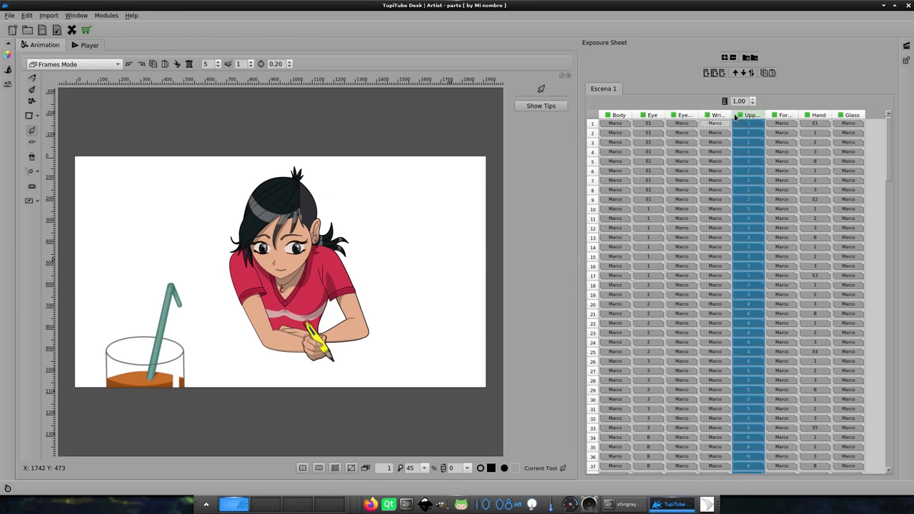
click(739, 115)
click(740, 115)
click(773, 116)
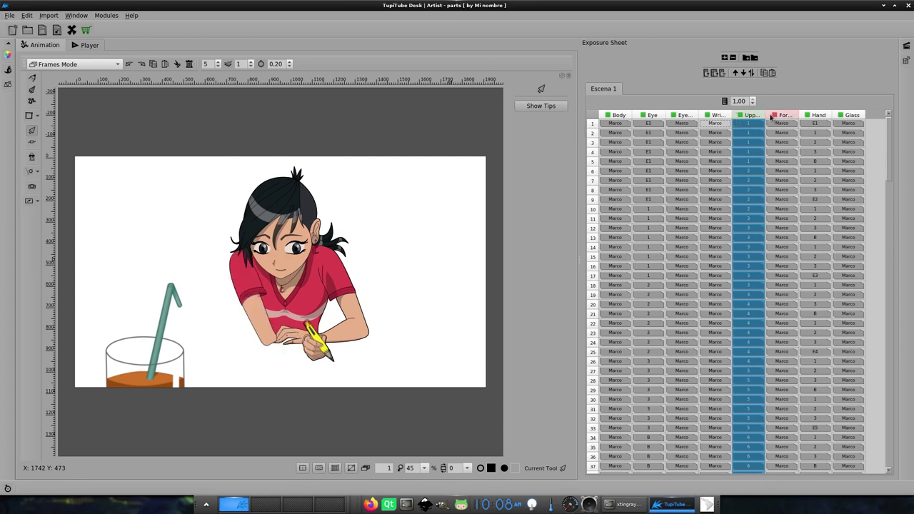
click(773, 116)
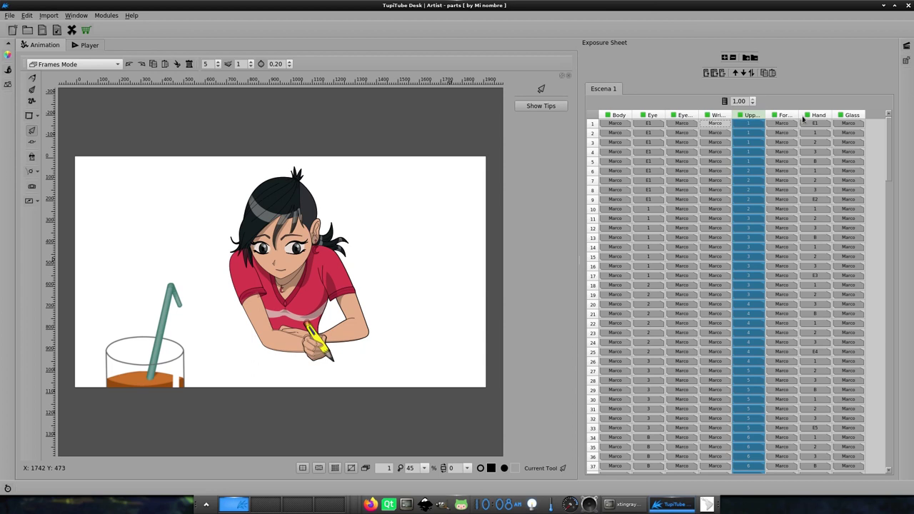
click(804, 118)
click(806, 116)
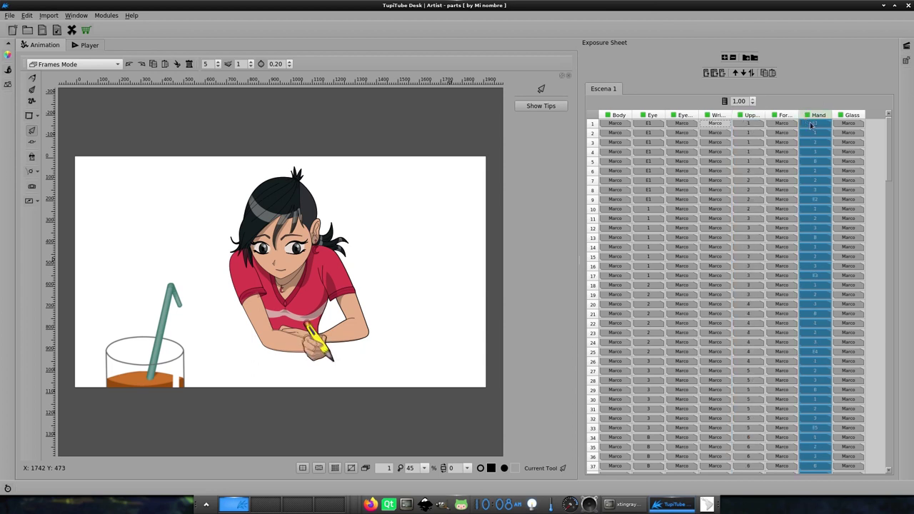
click(849, 116)
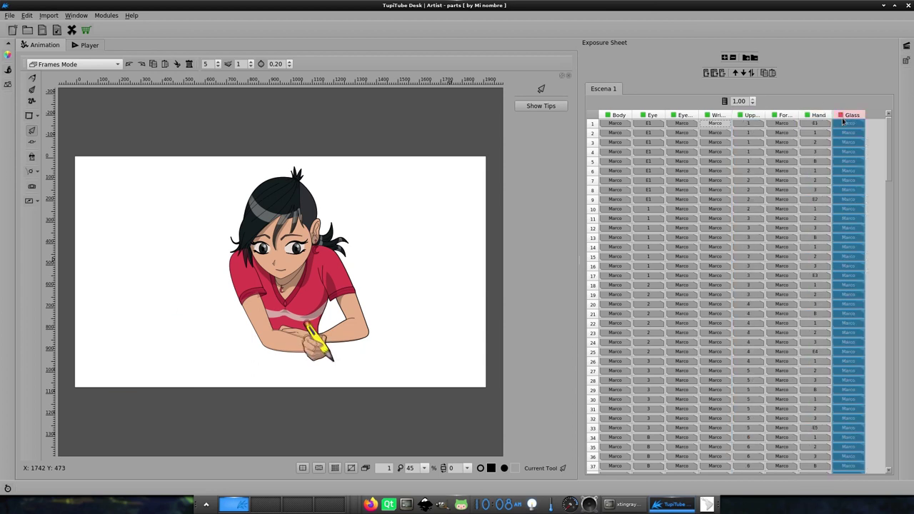
click(841, 115)
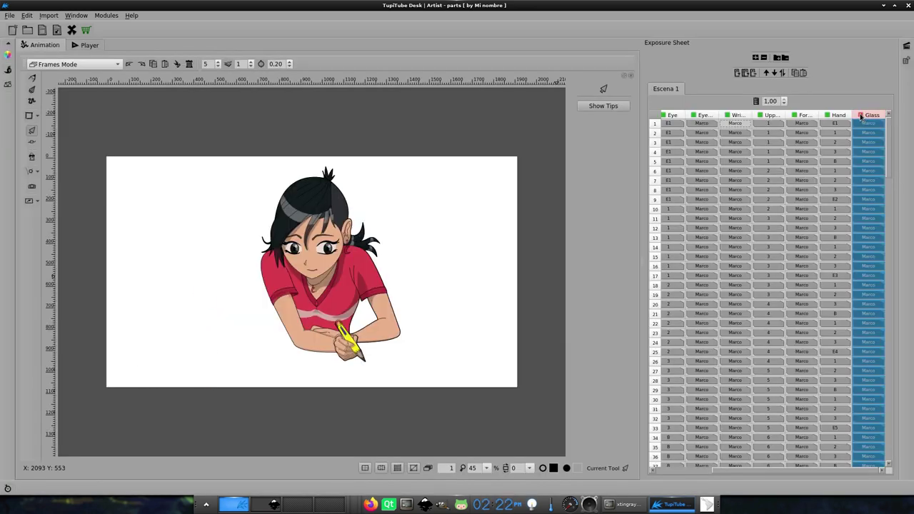
- Toggle the Glass layer's visibility, then drag the body drawing right and down
click(861, 116)
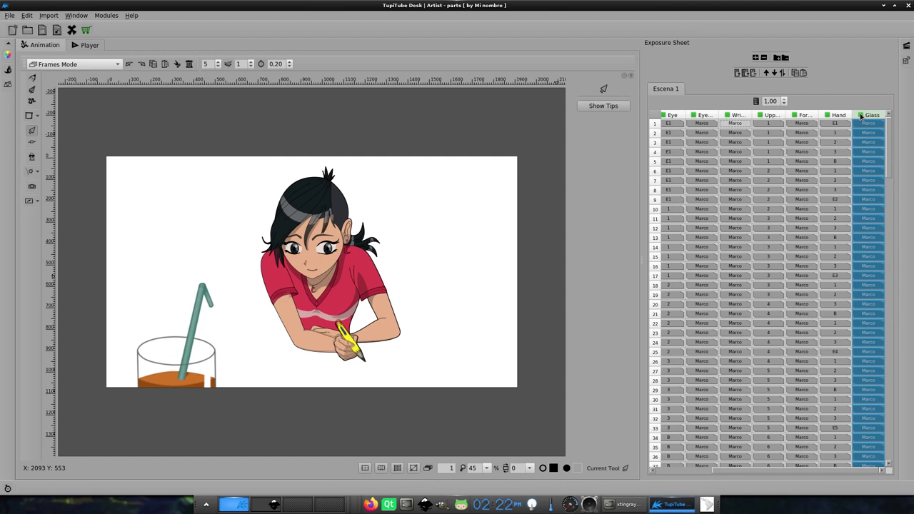
click(861, 115)
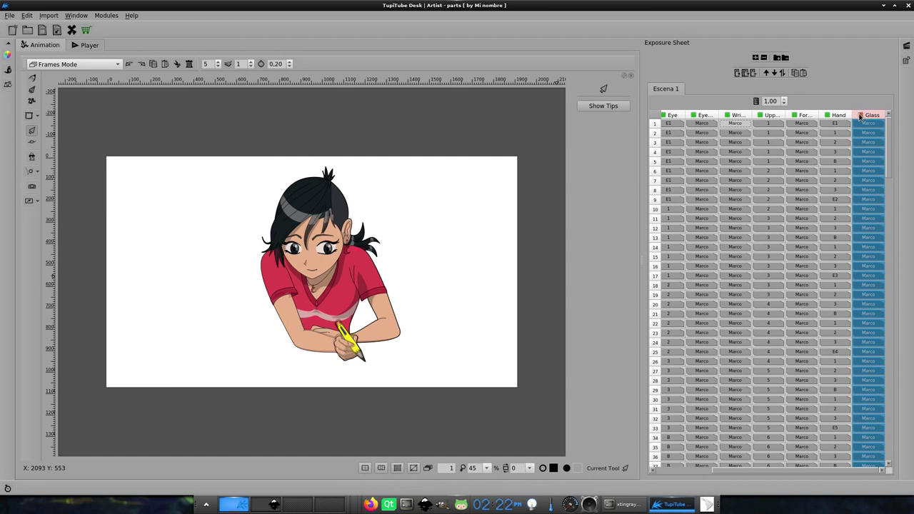
click(861, 116)
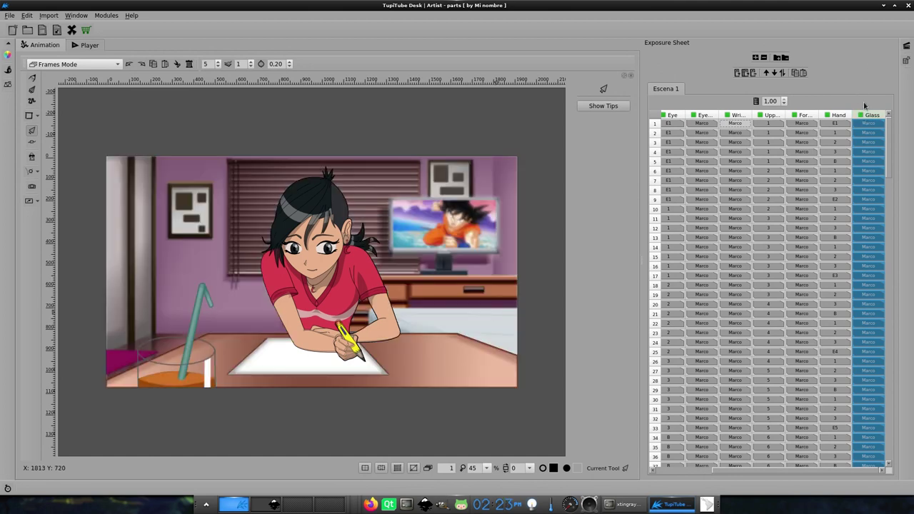
click(861, 115)
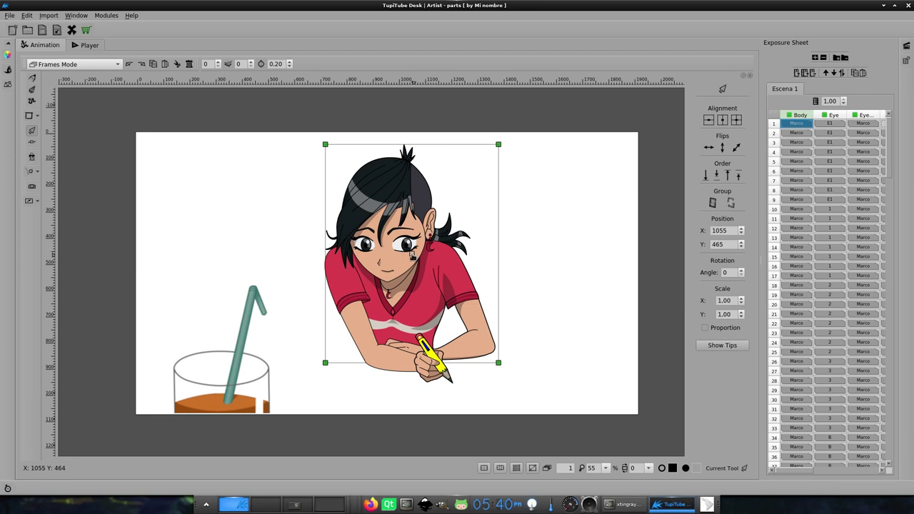
drag(412, 254, 539, 287)
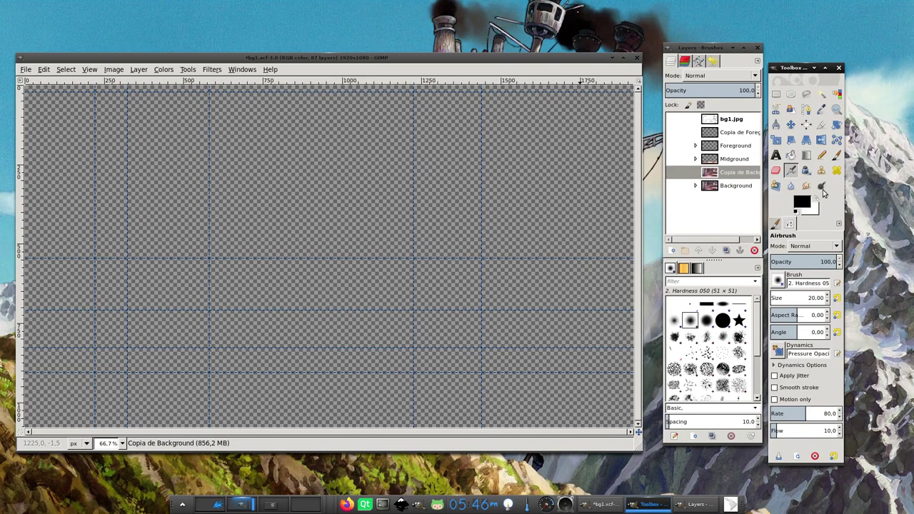
- Show bg1.jpg, Copia de Foreground, Foreground, Midground and Copia de Background layers
click(672, 119)
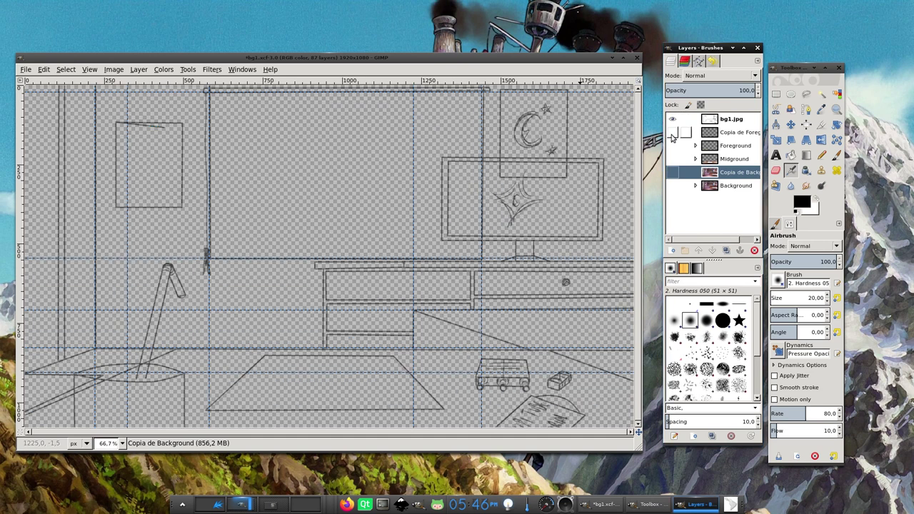
click(673, 134)
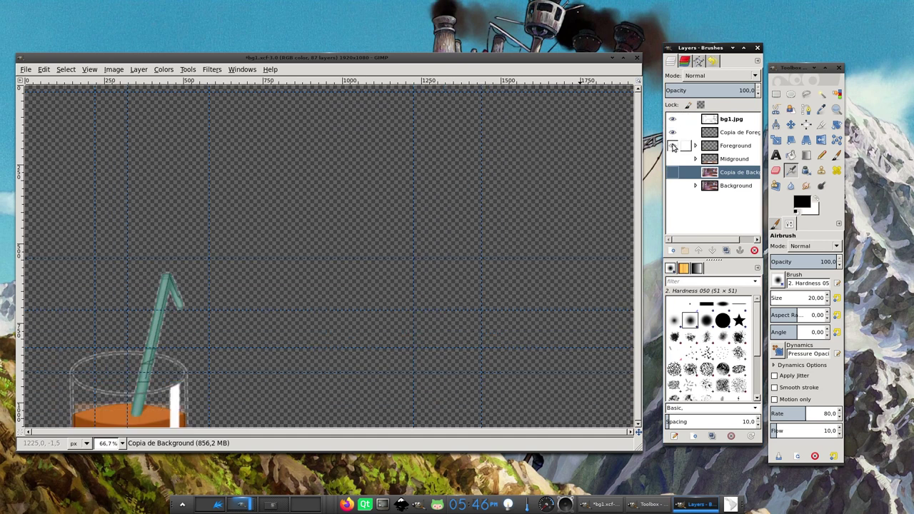
click(672, 146)
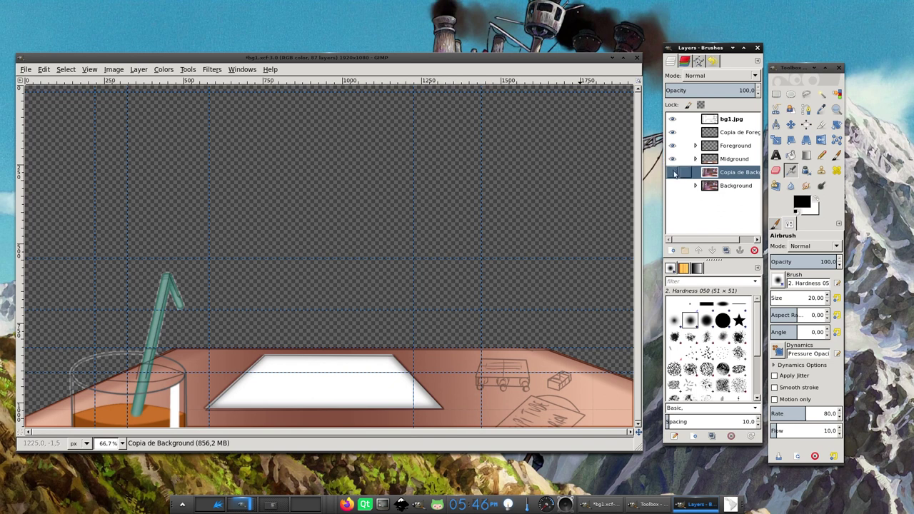
click(673, 172)
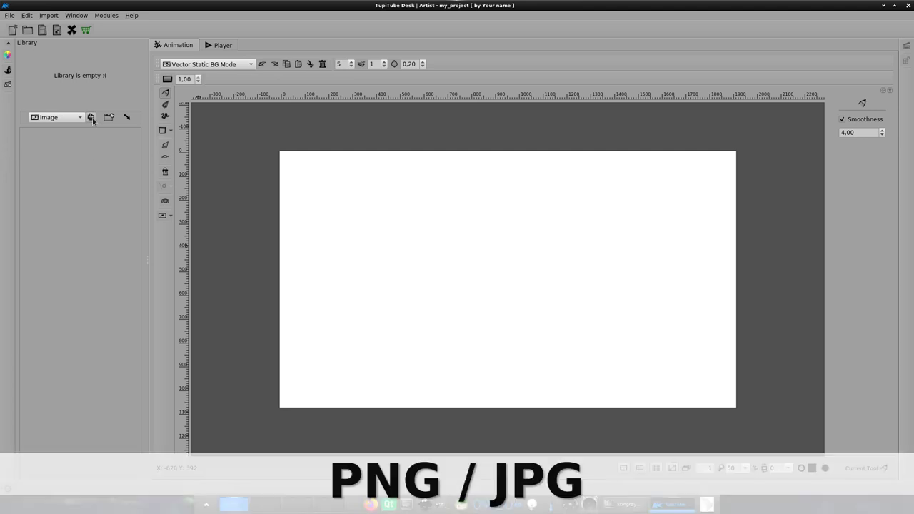
- Import bg.png from the bg folder into the library as the room background
click(90, 117)
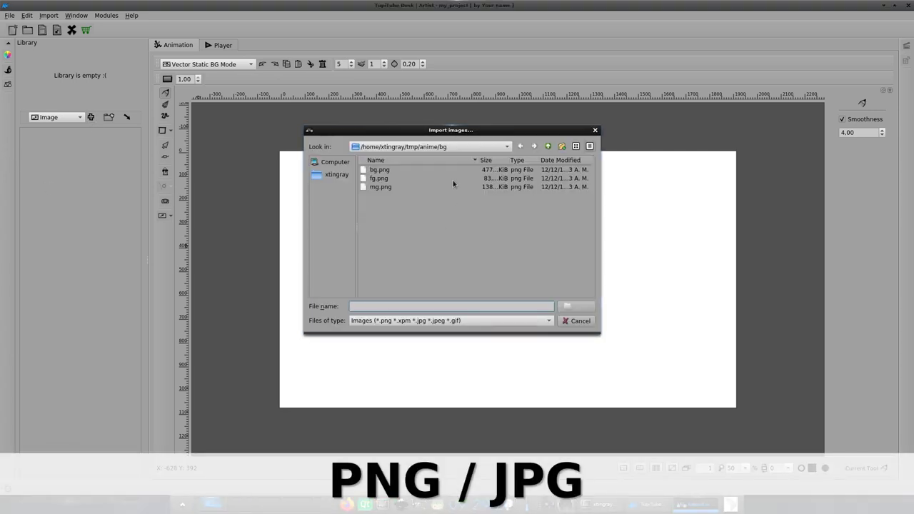
click(388, 170)
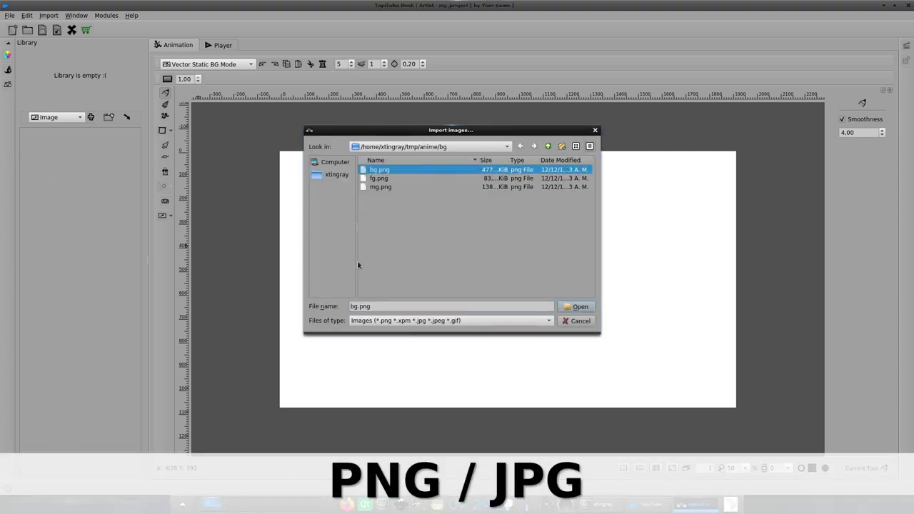
click(584, 311)
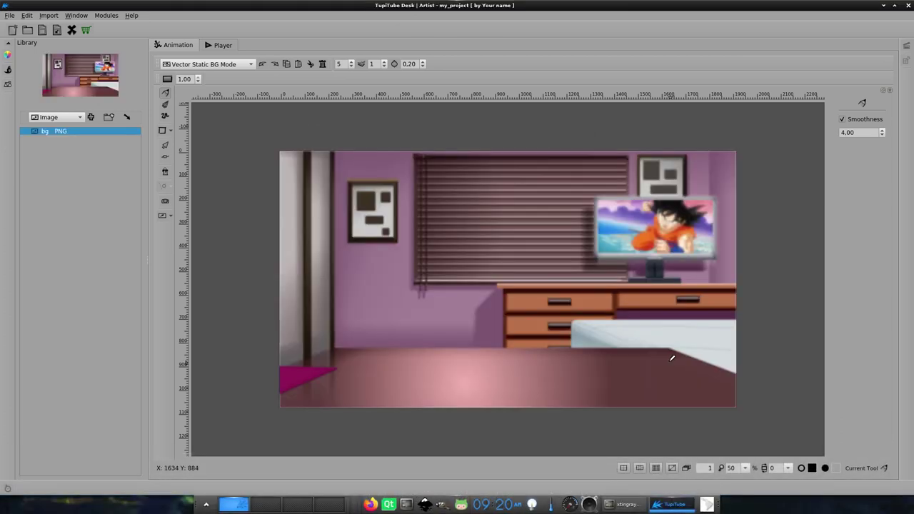